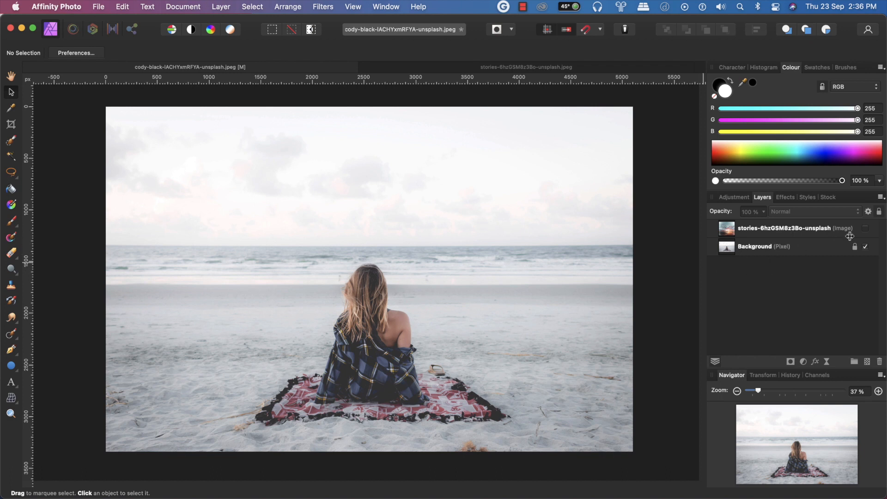
- Show the stories-6hzGSM8z3Bo-unsplash sunset layer over the beach photo and select it
left_click(865, 228)
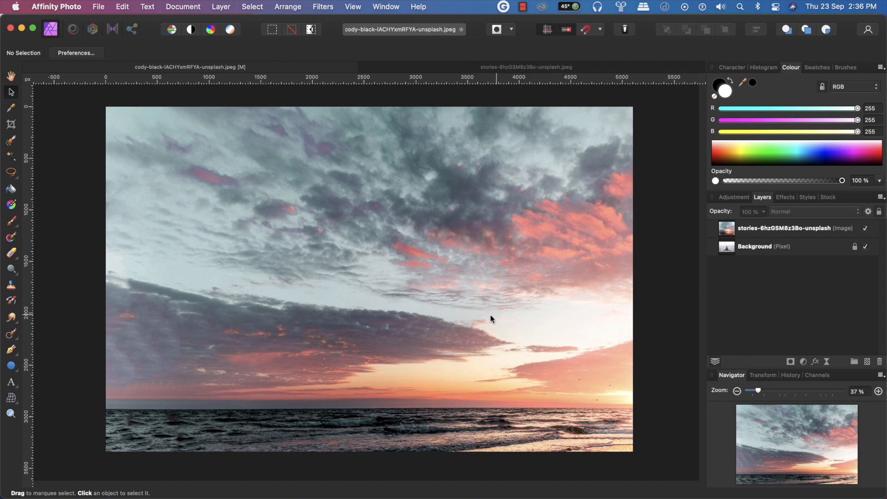
left_click(865, 228)
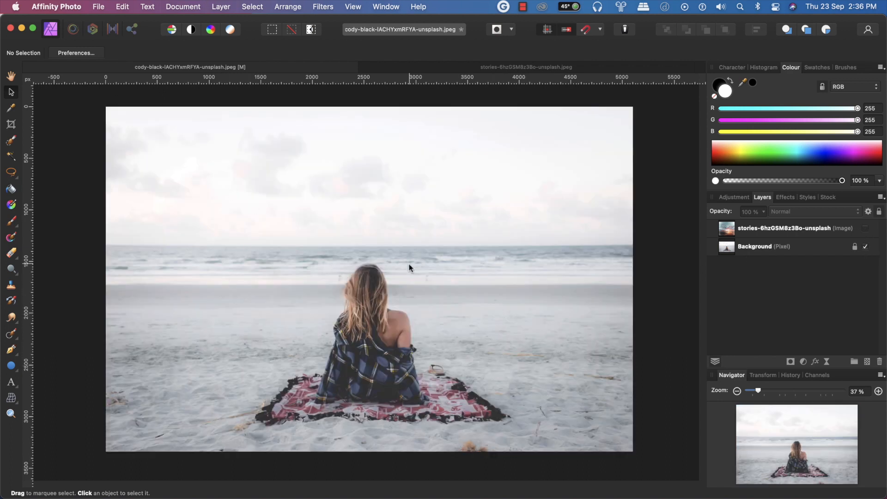
left_click(822, 228)
double_click(822, 228)
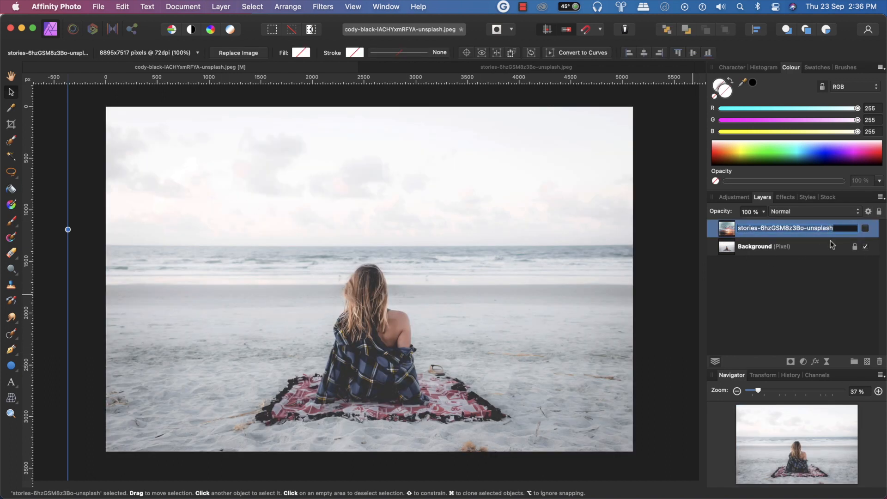
left_click(833, 246)
left_click(865, 228)
left_click(825, 228)
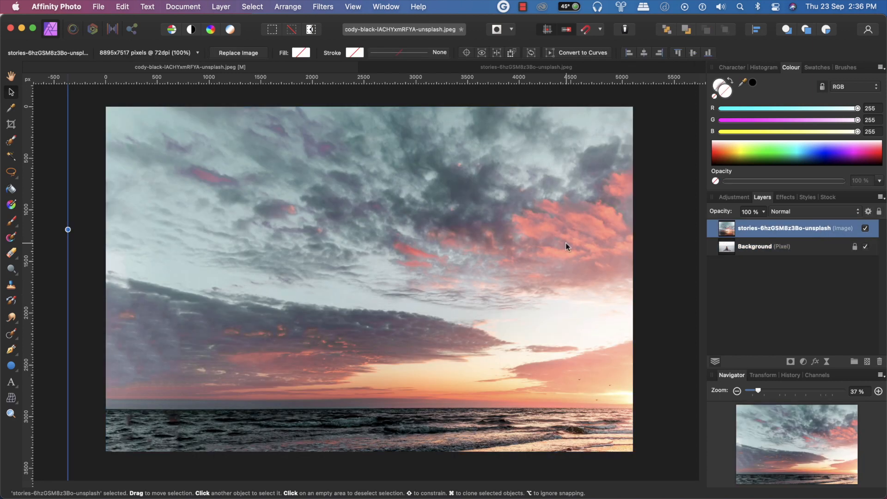
- Scale the sunset image down proportionally and shift it over the beach photo to compare the horizons
key("super+minus")
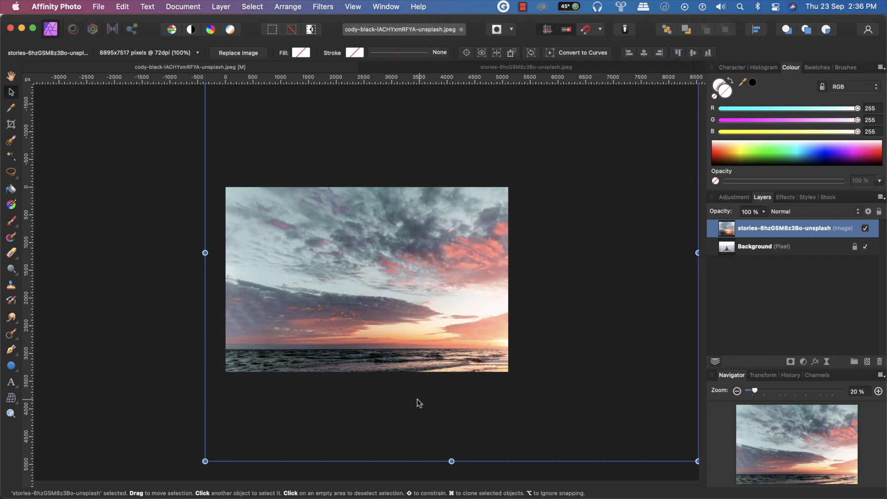
left_click_drag(698, 461, 445, 287)
left_click_drag(384, 171, 379, 260)
left_click_drag(412, 285, 304, 264)
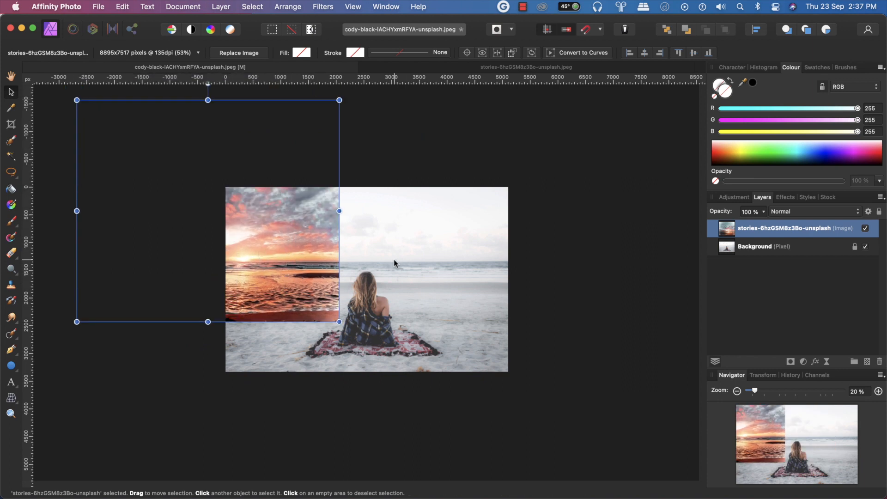
- Enlarge the sunset image to 60% so it spans the photo's width, and align its horizon with the beach horizon
left_click_drag(293, 268, 450, 272)
left_click_drag(496, 321, 534, 343)
left_click_drag(429, 299, 505, 277)
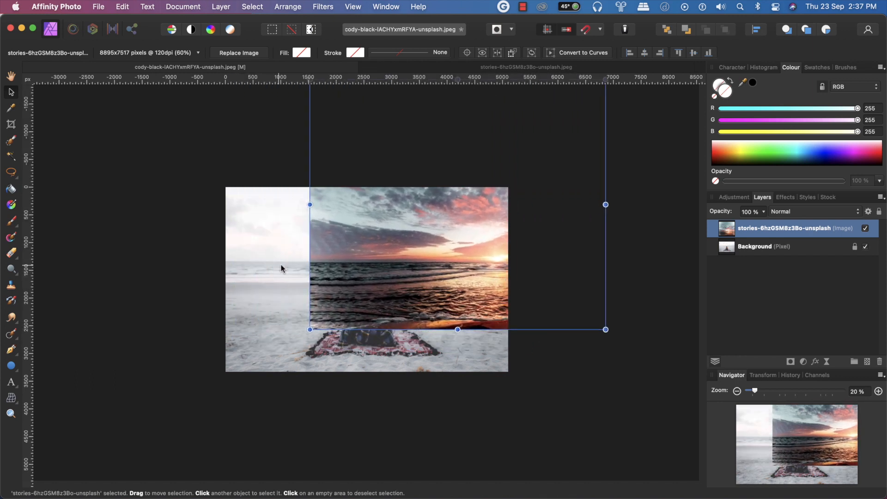
left_click_drag(359, 266, 270, 261)
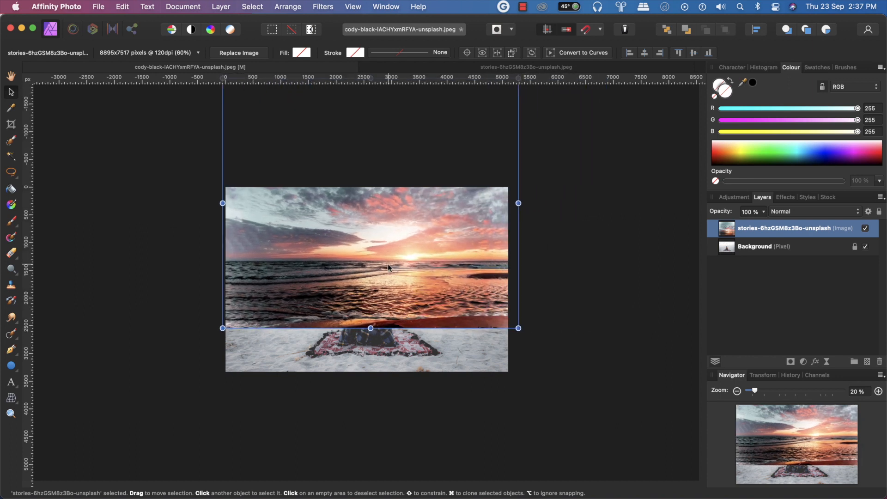
left_click_drag(470, 262, 445, 254)
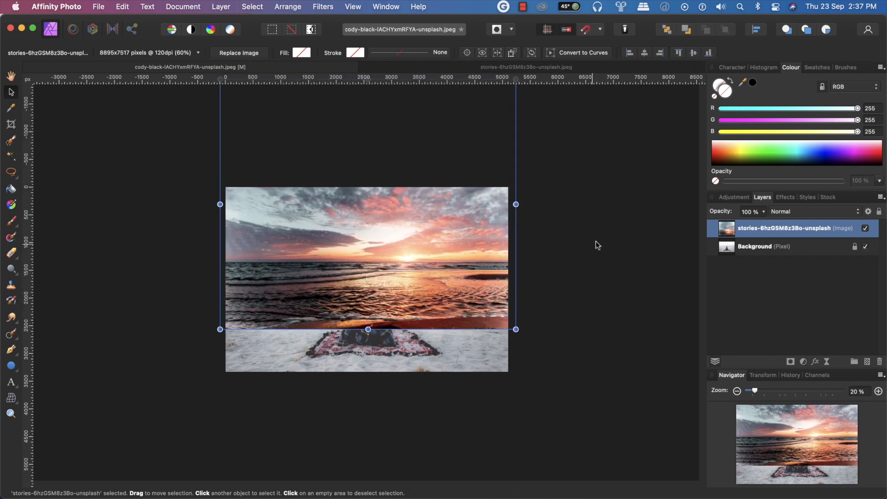
left_click(548, 253)
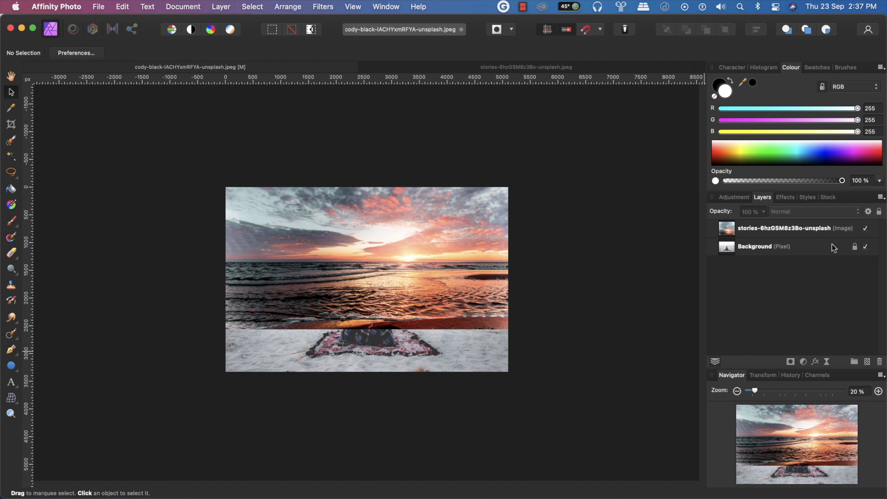
- Add a mask to the sunset image layer and make the mask active
left_click(805, 232)
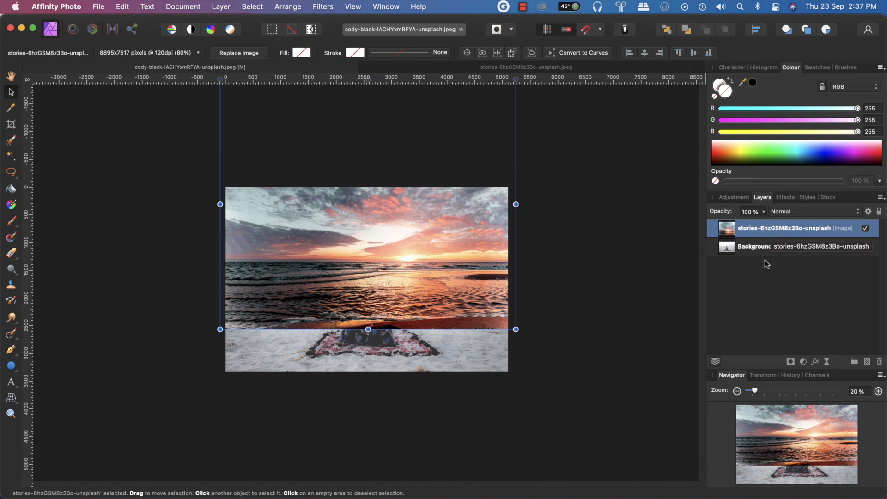
left_click(791, 362)
left_click(740, 247)
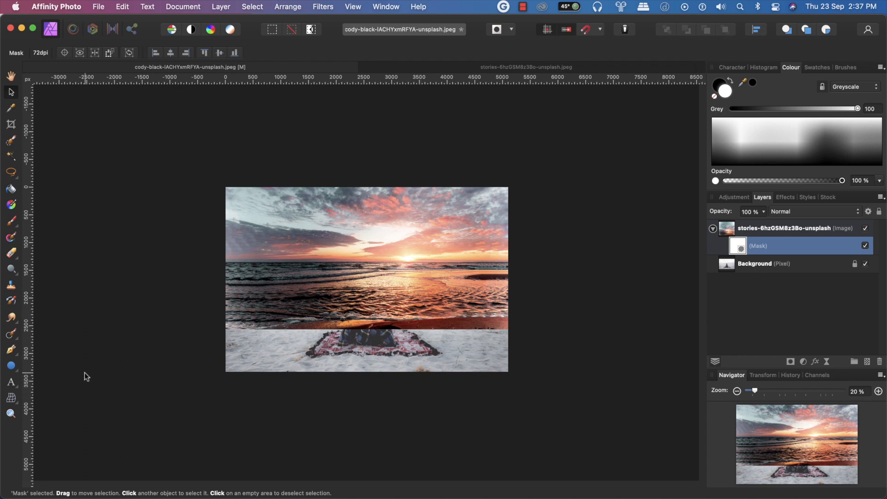
- Paint black on the mask with a soft brush about 1105 px wide at 51% flow to uncover the lower sand
key("b")
key("x")
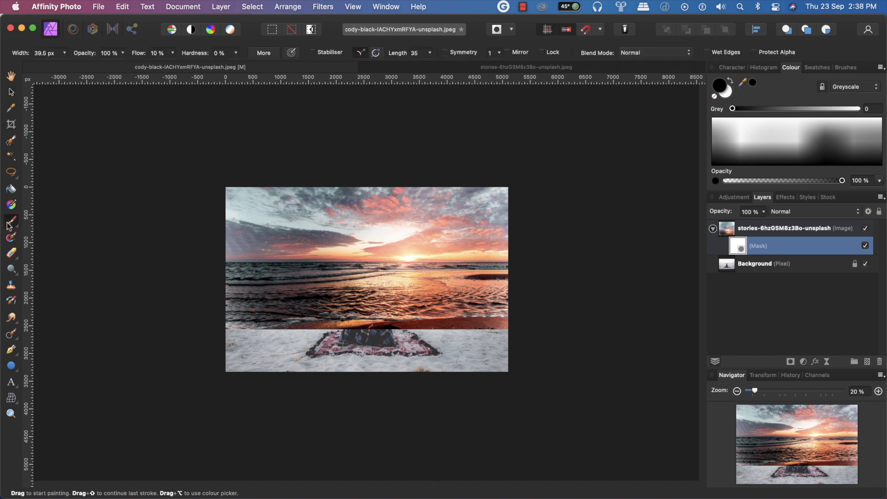
left_click_drag(374, 335, 379, 336)
mouse_move(224, 329)
left_mouse_down()
mouse_move(355, 327)
mouse_move(267, 321)
left_mouse_up()
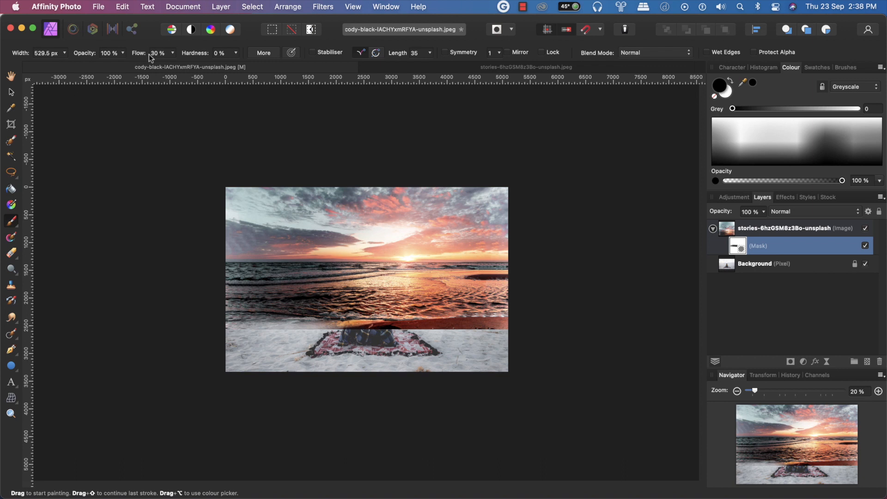
mouse_move(159, 57)
left_mouse_down()
mouse_move(233, 58)
mouse_move(156, 62)
left_mouse_up()
mouse_move(216, 326)
left_mouse_down()
mouse_move(306, 325)
mouse_move(260, 324)
mouse_move(290, 326)
left_mouse_up()
mouse_move(222, 319)
left_mouse_down()
mouse_move(239, 317)
mouse_move(200, 320)
mouse_move(490, 321)
mouse_move(425, 320)
left_mouse_up()
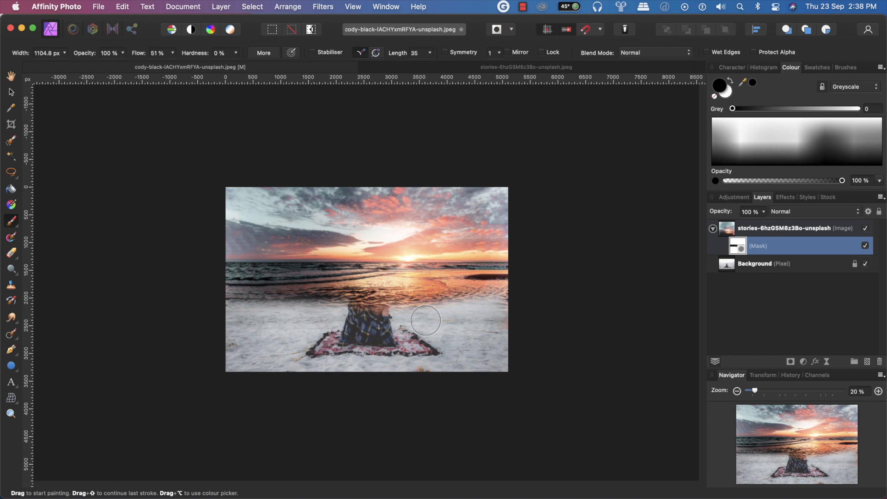
- Mask out the sunset's sea up to the horizon to uncover the woman and shoreline, reducing the brush to about 577 px
key("super+plus")
key("super+plus")
key("super+minus")
mouse_move(526, 302)
left_mouse_down()
mouse_move(424, 310)
mouse_move(523, 293)
mouse_move(245, 295)
mouse_move(449, 301)
mouse_move(369, 299)
mouse_move(351, 280)
mouse_move(395, 282)
mouse_move(184, 279)
mouse_move(240, 305)
mouse_move(200, 278)
mouse_move(550, 269)
mouse_move(489, 277)
mouse_move(540, 278)
mouse_move(390, 287)
mouse_move(538, 267)
mouse_move(158, 267)
mouse_move(125, 278)
left_mouse_up()
key("bracketleft")
key("bracketleft")
key("bracketleft")
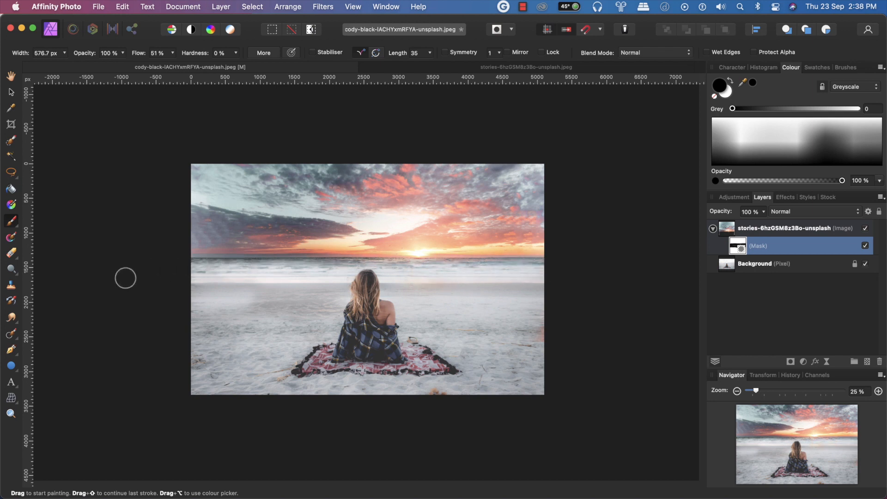
- Toggle the sunset layer's visibility to compare the composite with the original beach photo
left_click(867, 231)
left_click(867, 231)
left_click(866, 231)
left_click(867, 231)
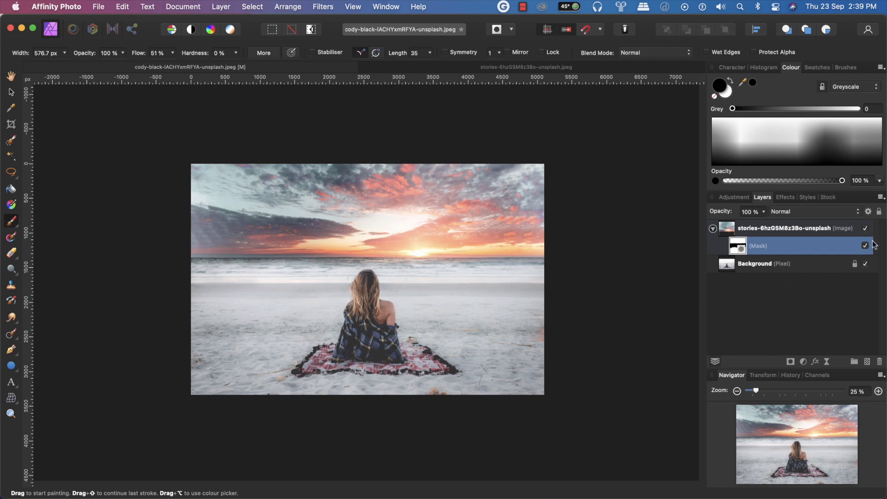
left_click(865, 228)
left_click(866, 229)
left_click(866, 228)
left_click(866, 228)
- Paint black on the mask across the full width of the waterline, and check the blend against the original photo
left_click_drag(188, 267, 549, 263)
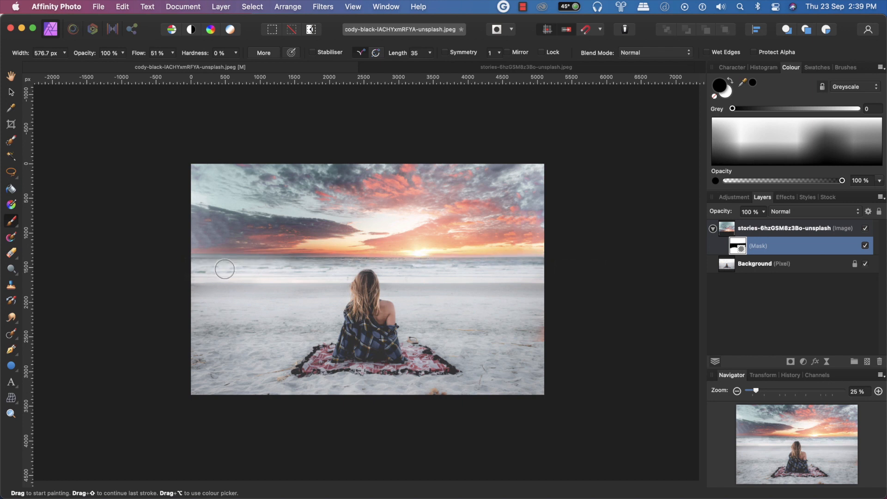
left_click(866, 228)
left_click(866, 228)
left_click(866, 228)
left_click(866, 228)
- Soften the mask along the horizon with a brush about 1400 px wide at 5% flow, and compare with the original photo
key("bracketright")
key("bracketright")
key("bracketright")
key("bracketright")
key("bracketright")
key("bracketright")
key("bracketright")
key("bracketright")
key("bracketright")
key("bracketright")
key("bracketright")
key("bracketright")
key("bracketleft")
key("bracketleft")
key("bracketleft")
key("bracketleft")
key("bracketleft")
key("bracketleft")
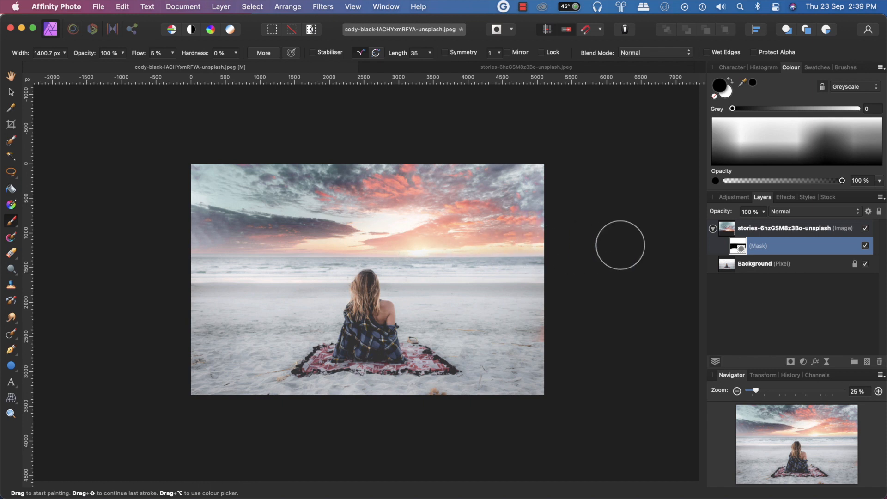
left_click(867, 230)
left_click(867, 230)
left_click(867, 230)
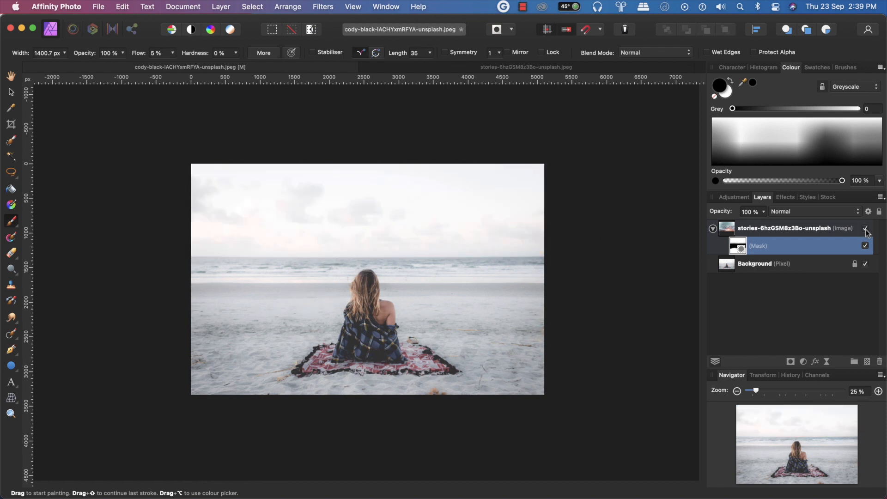
left_click(868, 230)
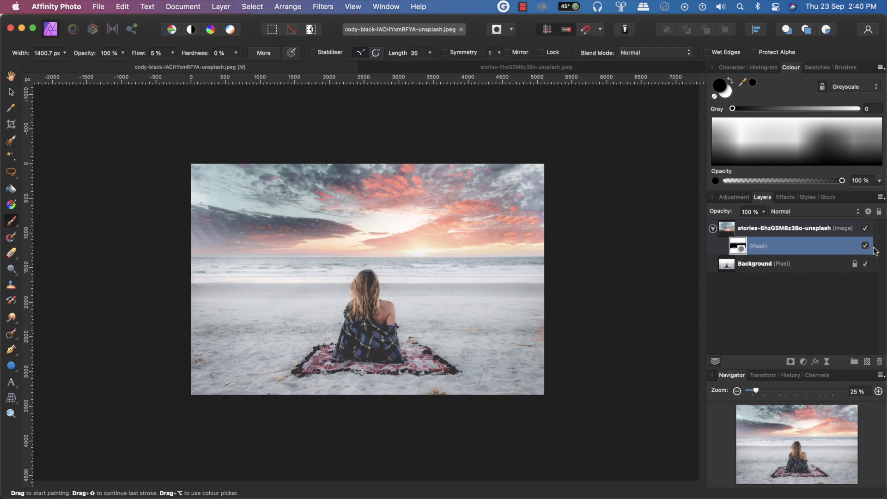
- With the background hidden, merge the visible masked sunset into a new pixel layer, and show the background again
left_click(786, 224)
right_click(745, 226)
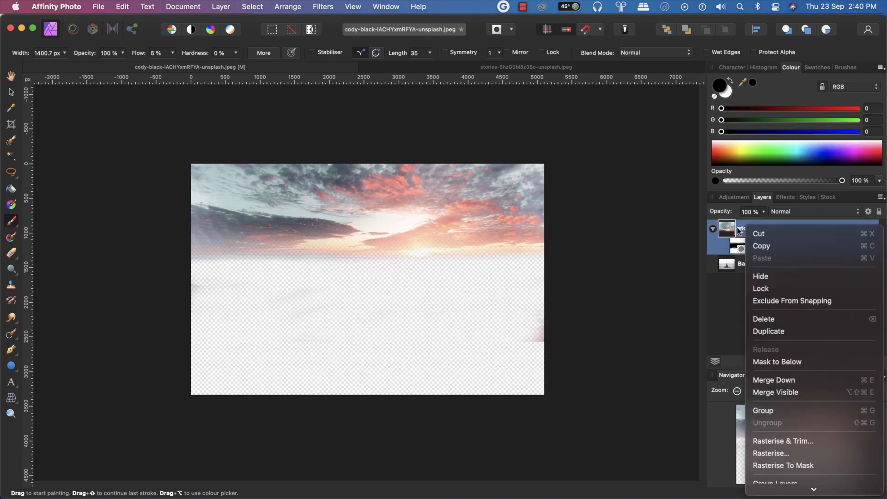
key("Escape")
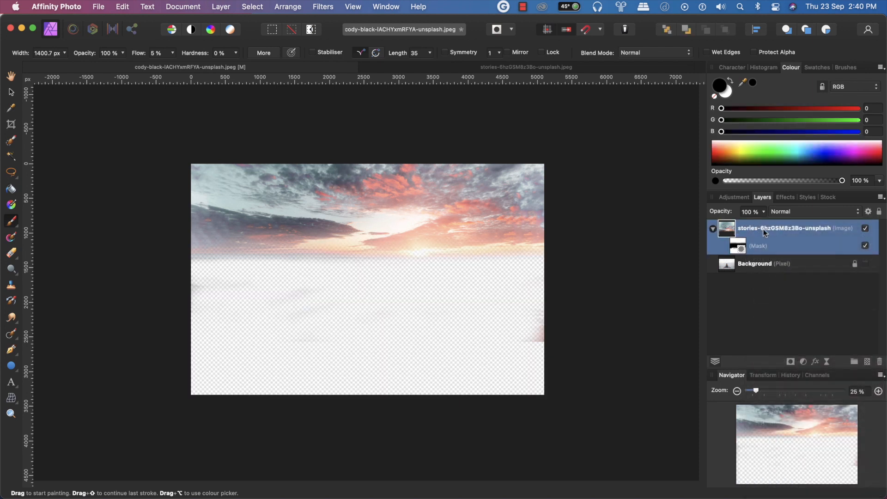
right_click(754, 258)
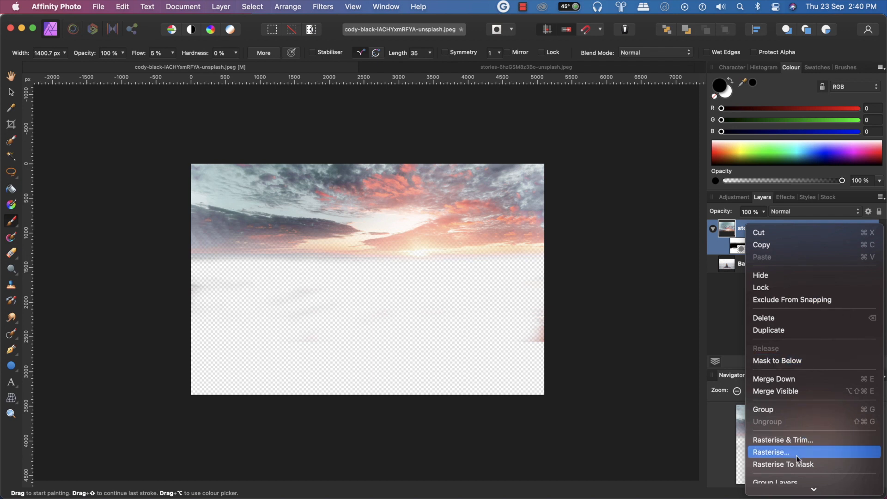
left_click(786, 391)
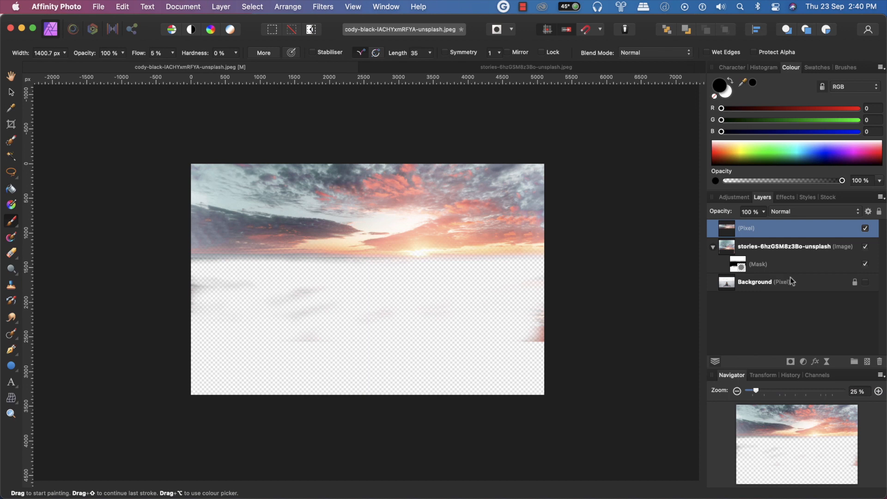
left_click(865, 284)
- Flip the merged sky pixel layer vertically by pulling its upper edge past its lower edge
left_click(11, 92)
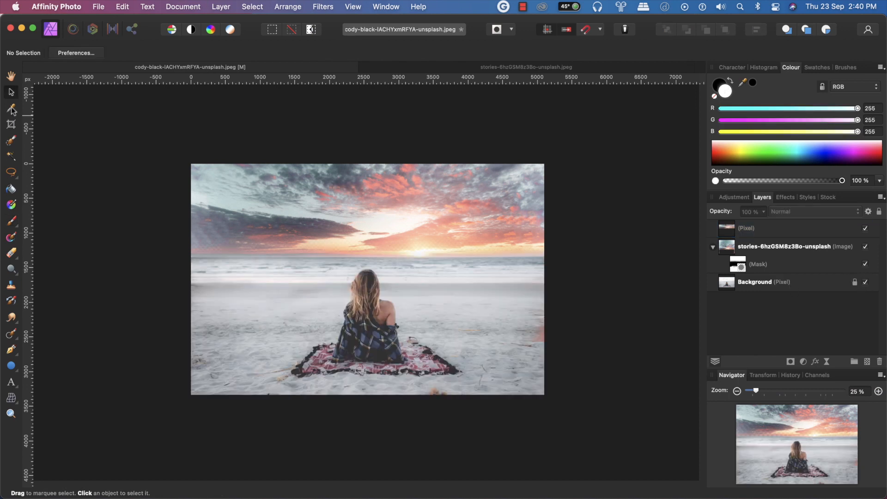
key("h")
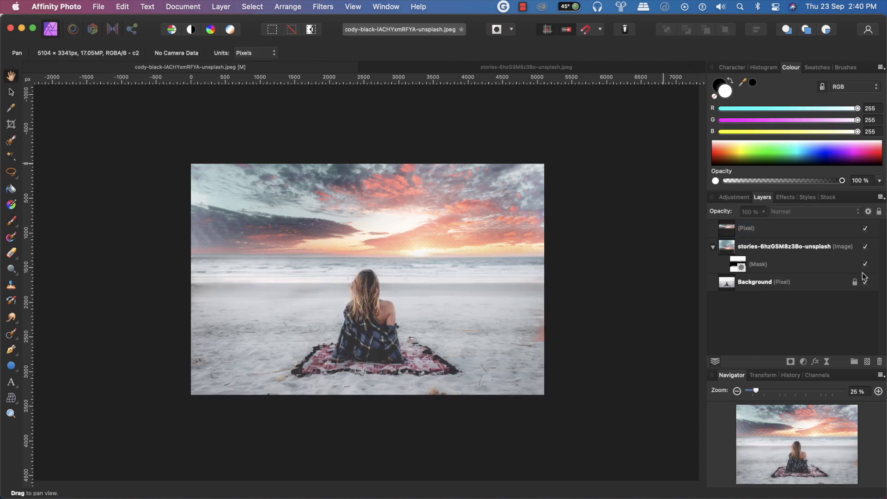
left_click(790, 231)
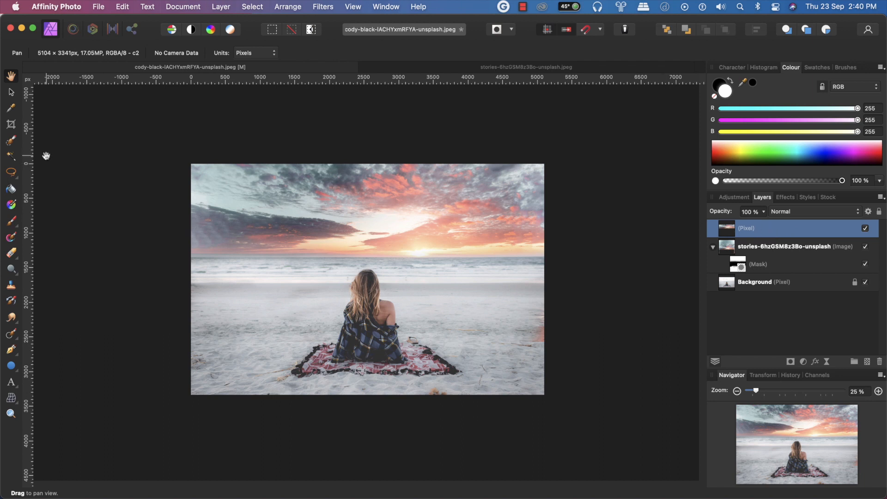
key("v")
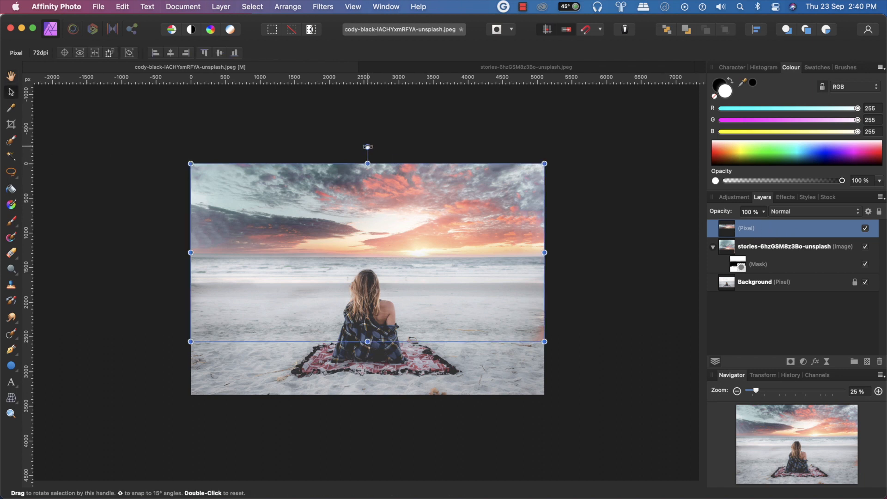
left_click_drag(368, 163, 334, 302)
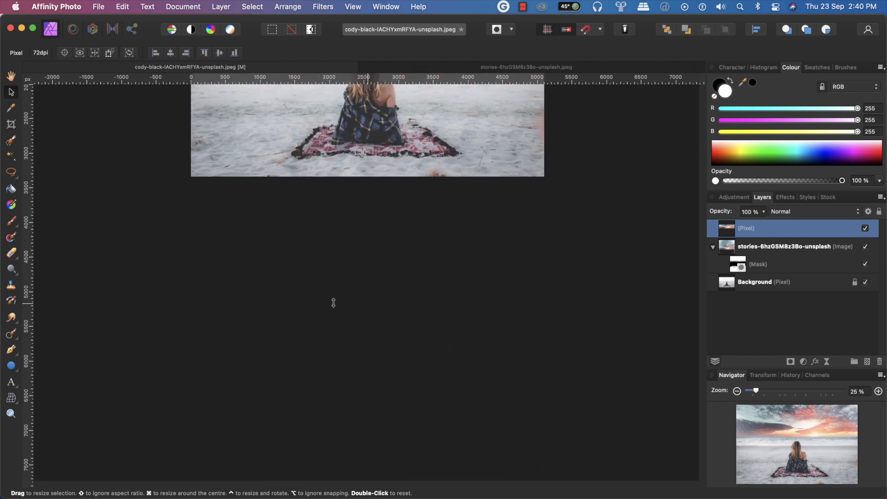
left_click_drag(348, 256, 349, 268)
scroll(370, 151, "up", 6)
left_click(370, 153)
- Move the flipped sky up to meet the horizon and stretch it vertically past the photo's lower edge, covering the beach
scroll(372, 188, "down", 3)
left_click_drag(402, 362, 389, 198)
left_click_drag(368, 256, 368, 358)
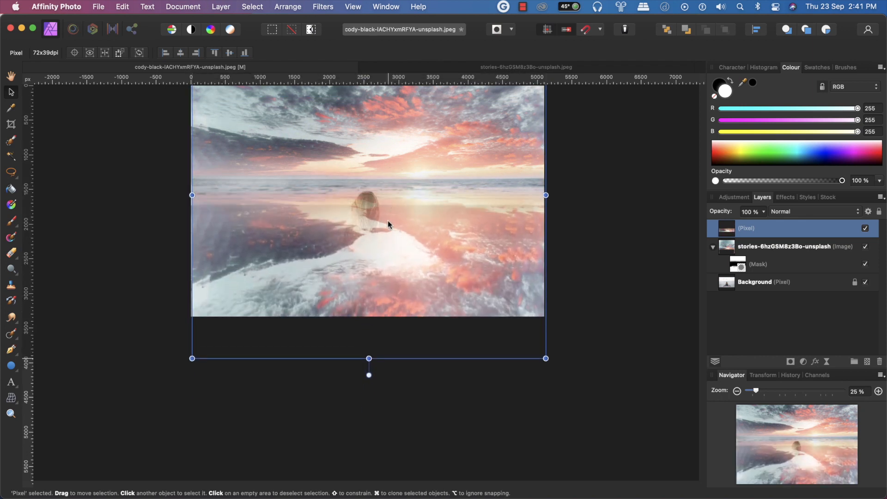
left_click(570, 304)
scroll(481, 275, "up", 3)
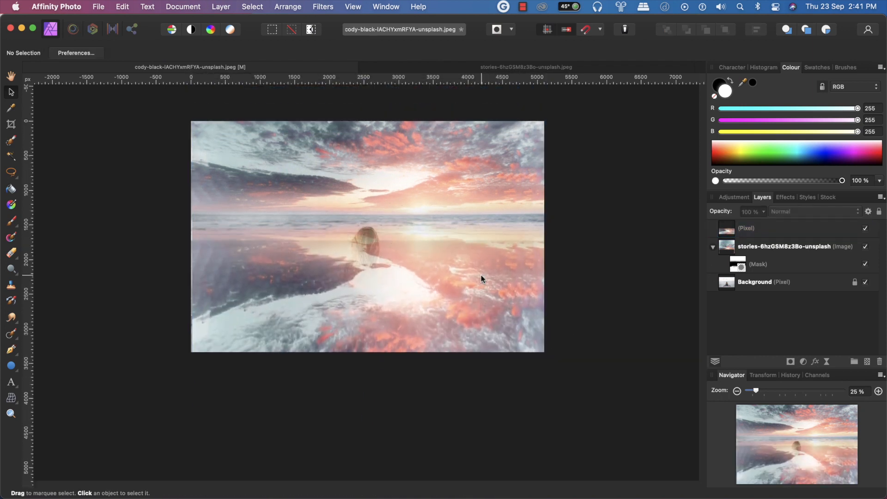
- Lower the flipped sky layer's opacity to 15%
left_click(750, 231)
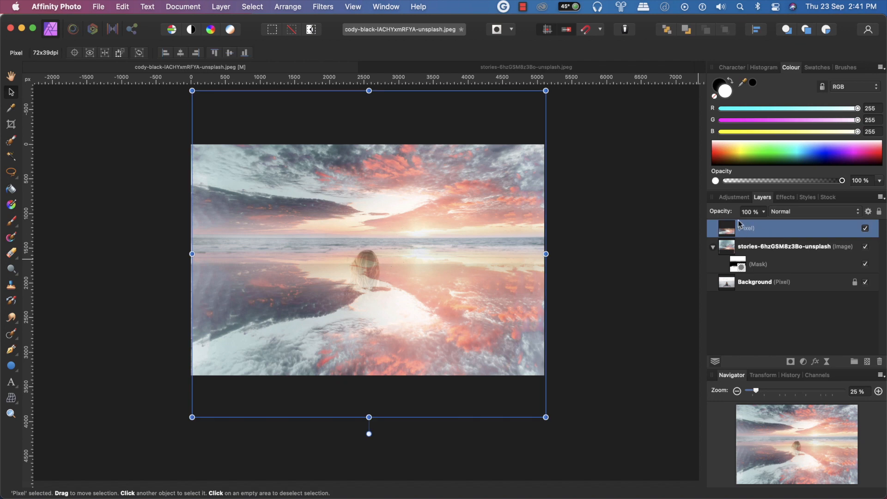
left_click_drag(723, 216, 711, 216)
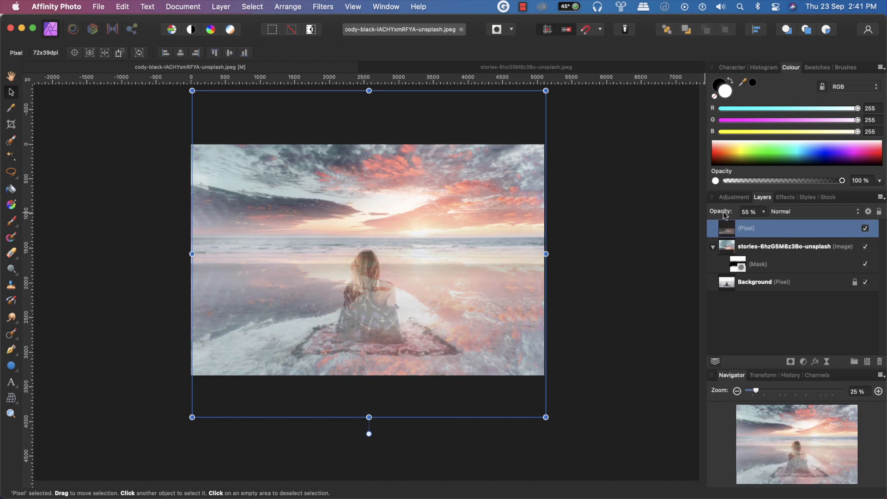
left_click_drag(723, 213, 697, 213)
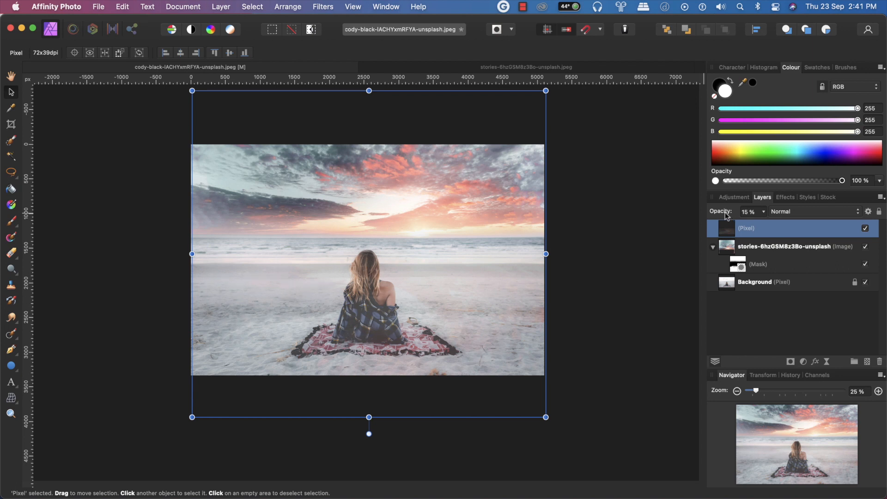
- Raise the flipped sky layer's opacity to 37% and apply a Gaussian Blur with a 56.3 px radius
left_click_drag(727, 217, 741, 216)
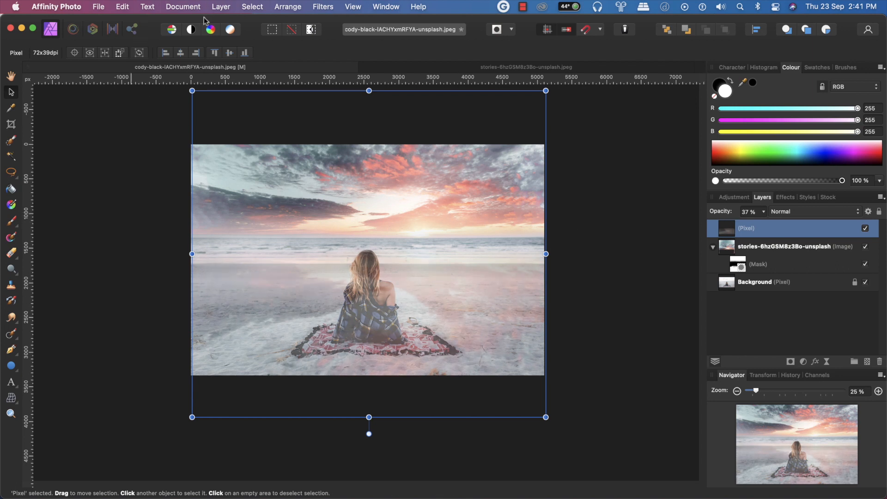
left_click(287, 10)
mouse_move(323, 6)
mouse_move(347, 24)
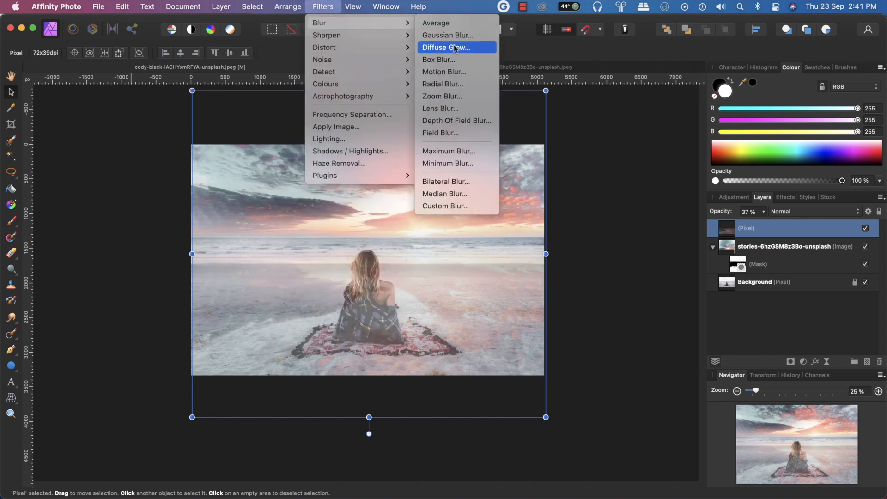
left_click(450, 35)
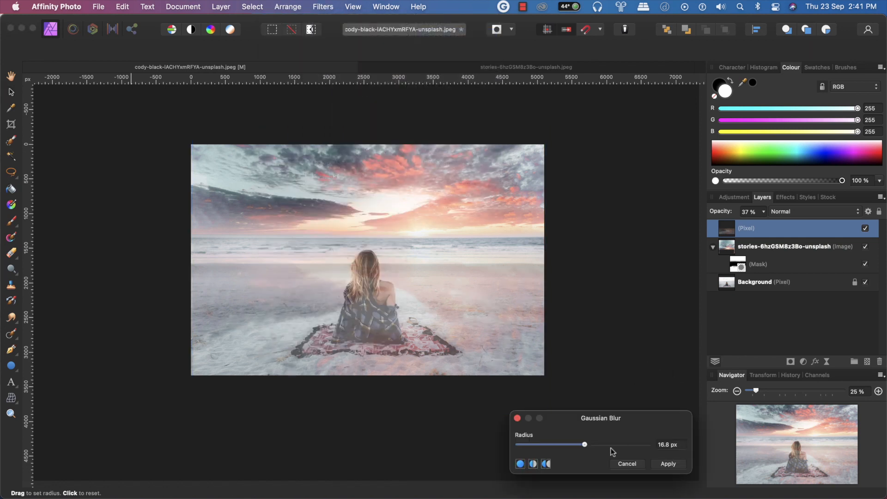
left_click_drag(571, 450, 643, 446)
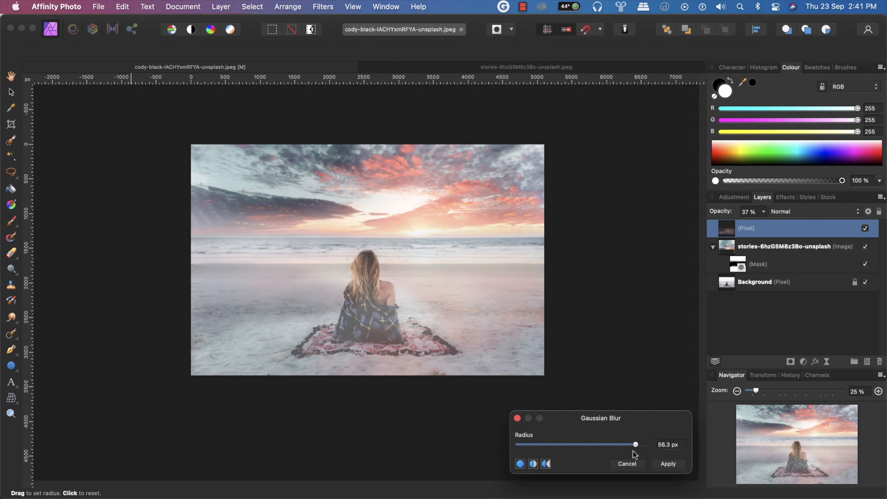
left_click(664, 467)
- Set the blurred sky layer's opacity to 31% and shorten the layer by moving its lower edge up slightly
left_click_drag(719, 212, 724, 214)
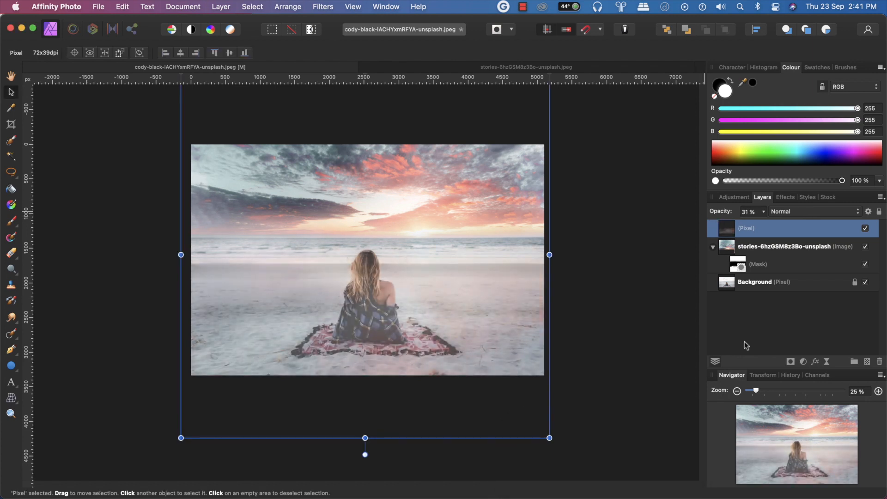
left_click_drag(365, 438, 365, 412)
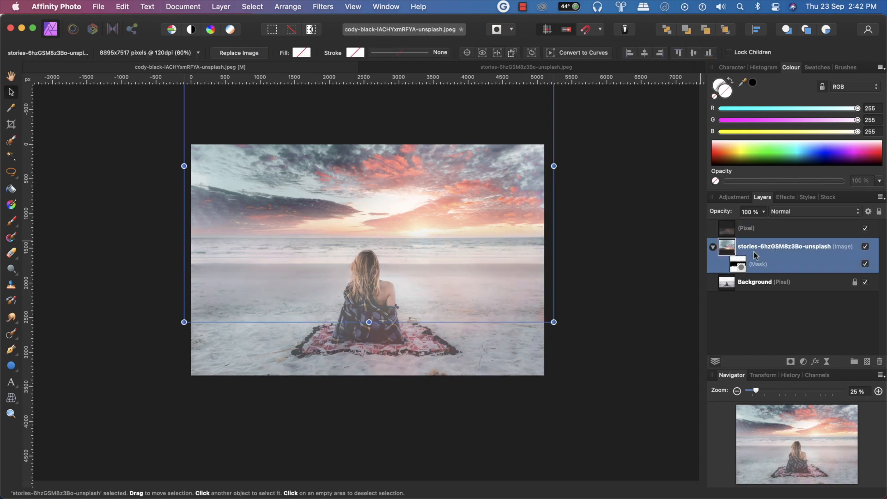
- Compare the darkening blend modes on the flipped sky pixel layer and set it to Linear Burn
left_click(753, 226)
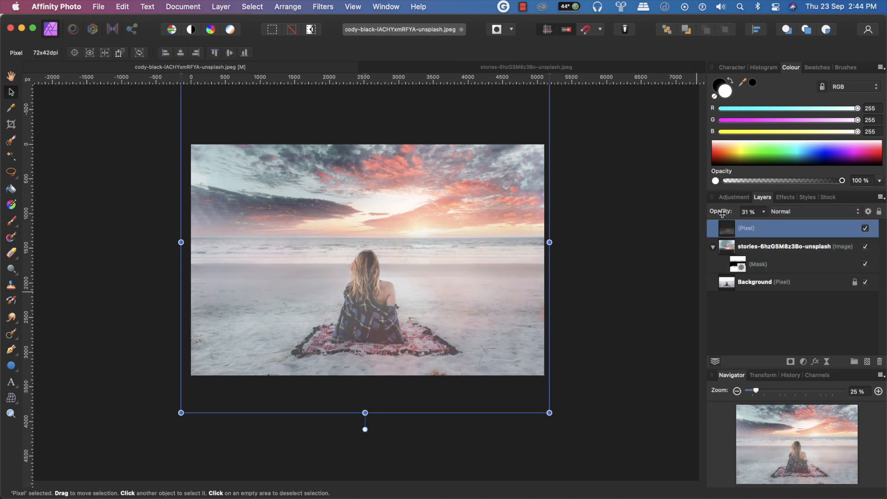
left_click(790, 217)
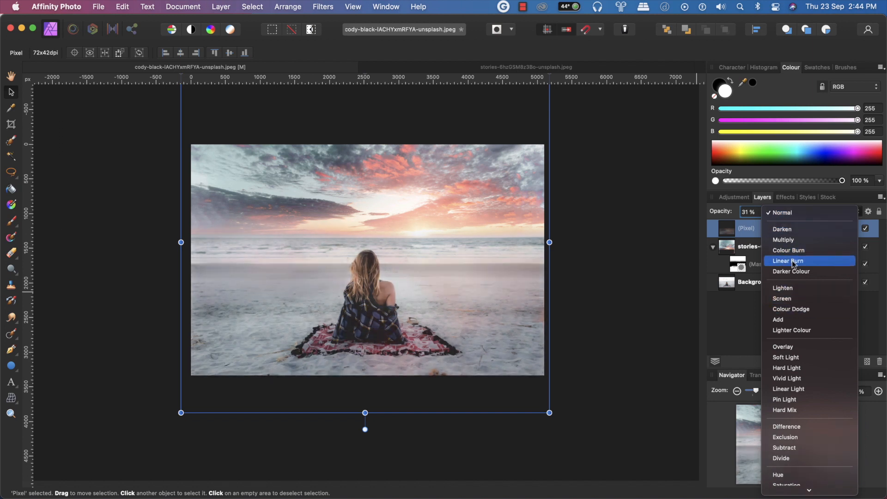
key("Up")
key("Down")
key("Down")
key("Up")
key("Up")
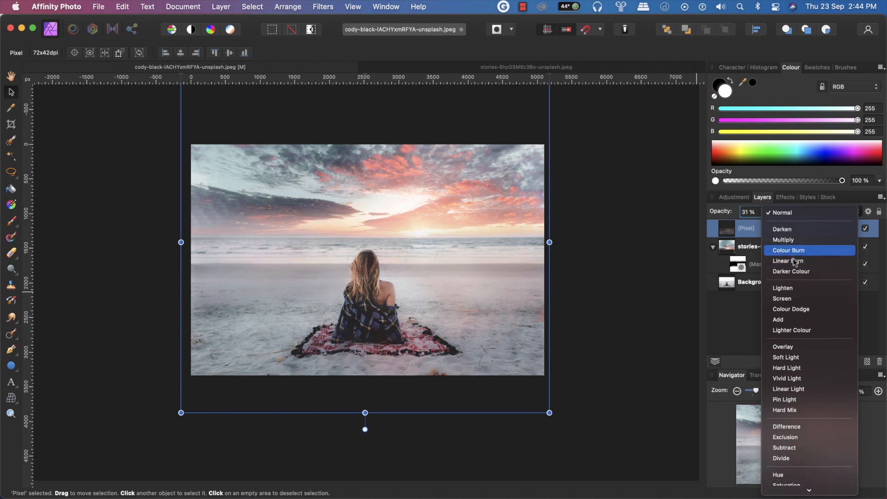
left_click(793, 264)
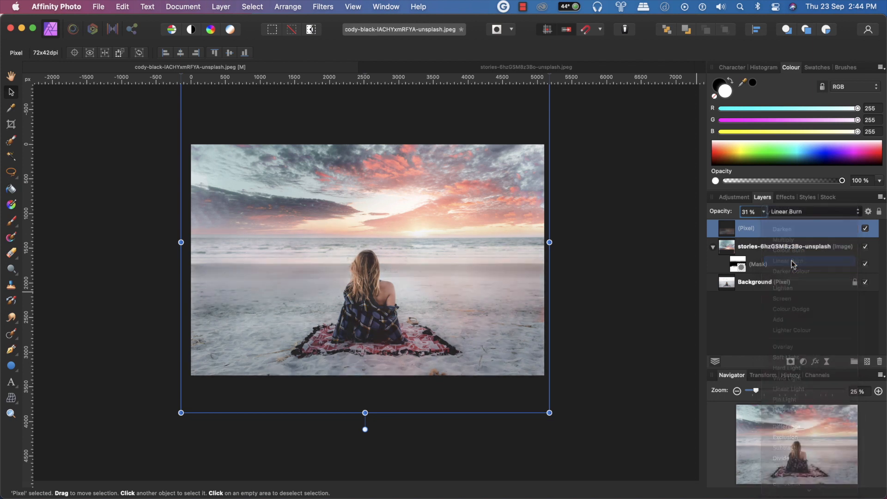
- Lower the flipped sky layer's opacity to 23%, deselect it, and compare the image with the layer hidden and shown
mouse_move(725, 215)
left_mouse_down()
mouse_move(735, 215)
mouse_move(720, 216)
left_mouse_up()
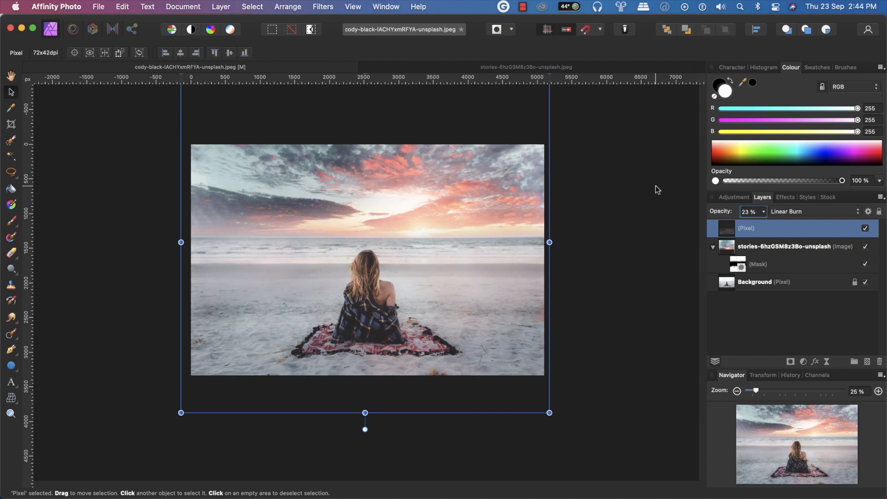
left_click(651, 231)
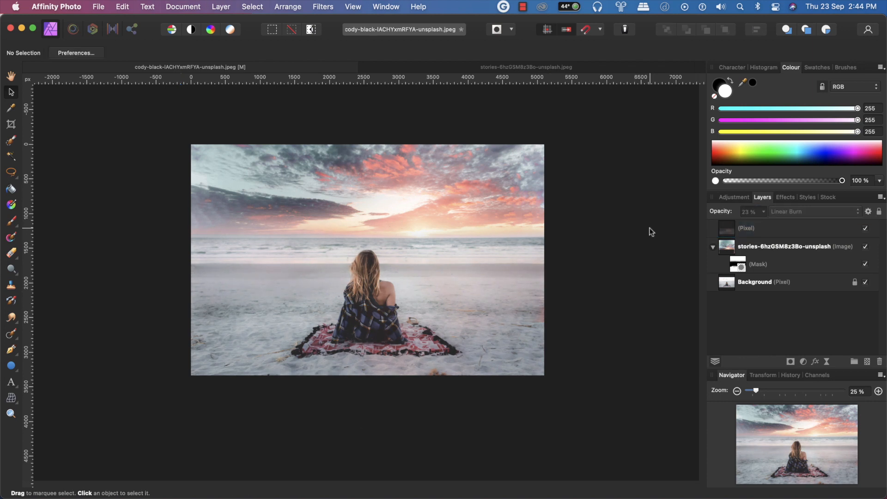
left_click(866, 229)
left_click(866, 229)
- Group the flipped sky pixel layer with the masked sunset image layer
left_click(832, 231)
left_click(813, 260, "shift")
right_click(813, 260)
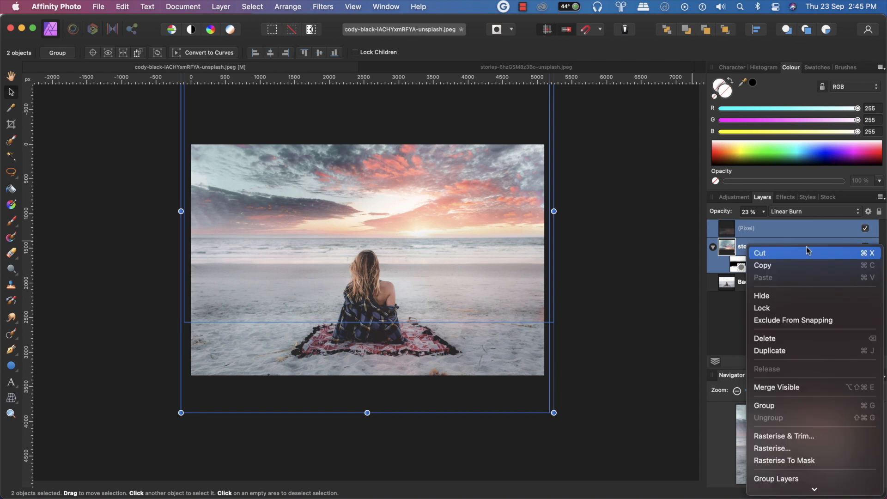
left_click(799, 406)
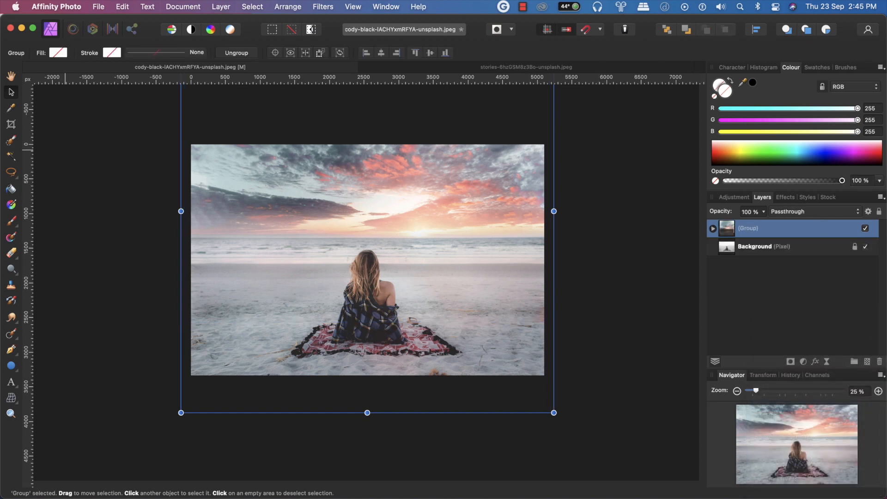
- Compare the original photo with the edited one by hiding and showing the sky group
left_click(865, 230)
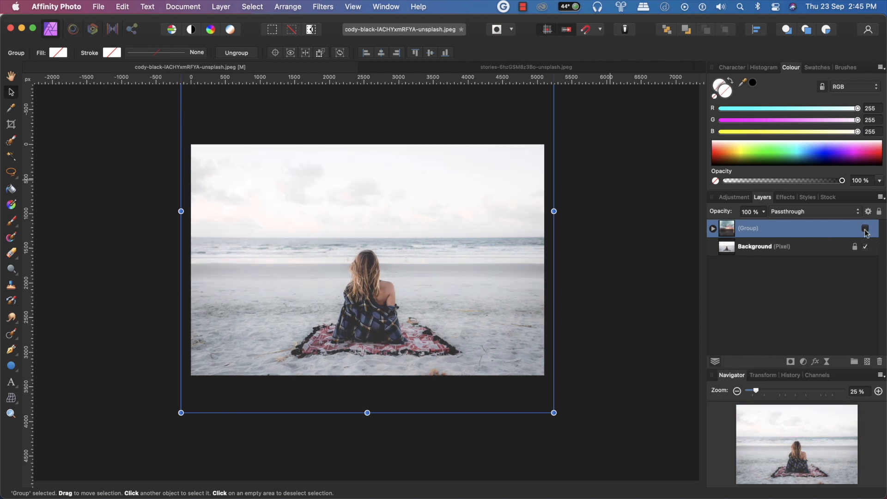
left_click(865, 230)
left_click(865, 229)
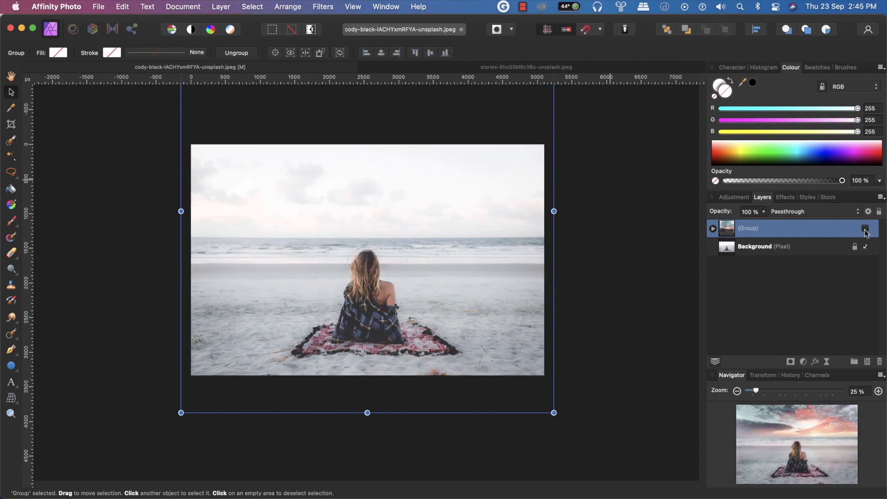
left_click(865, 229)
left_click(12, 77)
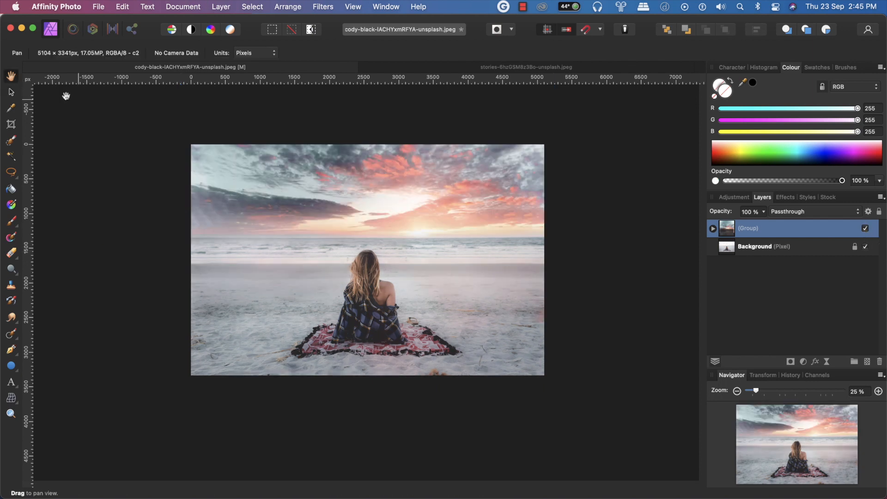
left_click(870, 231)
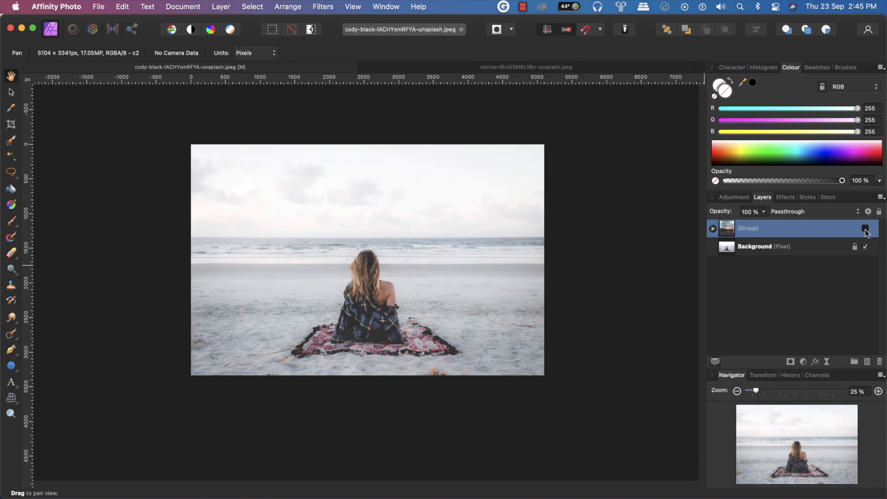
left_click(871, 230)
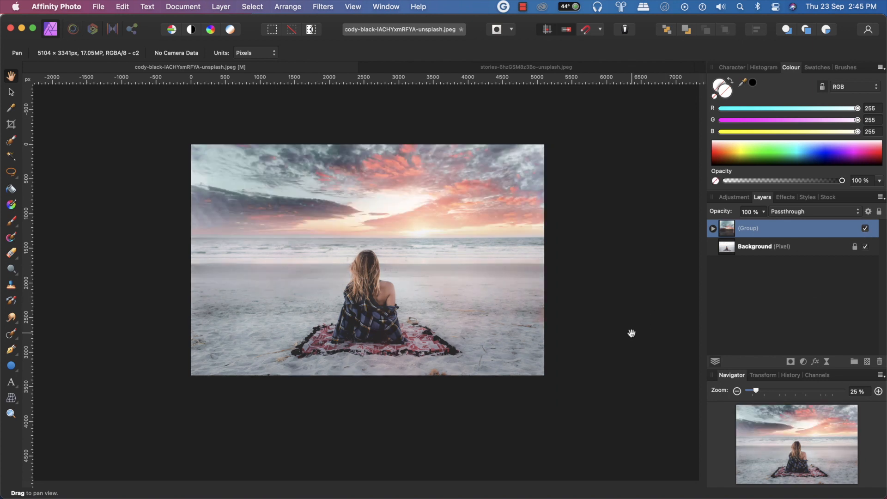
- Expand the sky group and add a mask to the flipped sky pixel layer inside it
left_click(714, 231)
left_click(788, 248)
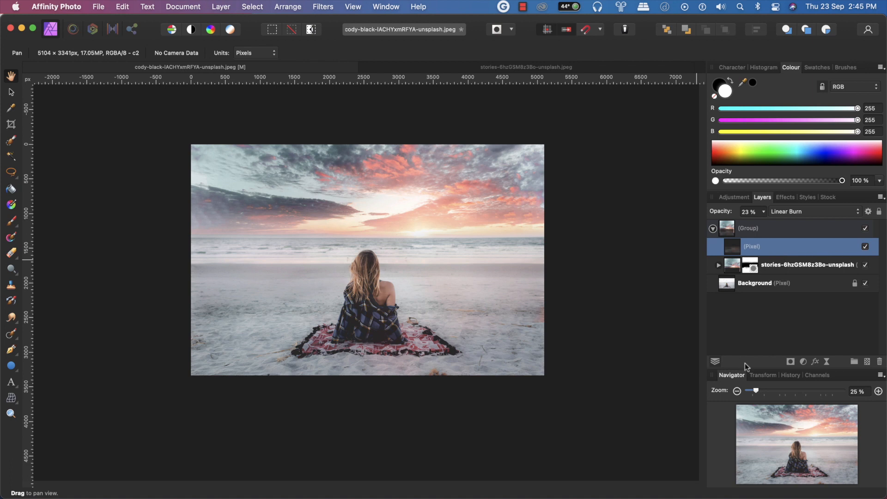
left_click(790, 362)
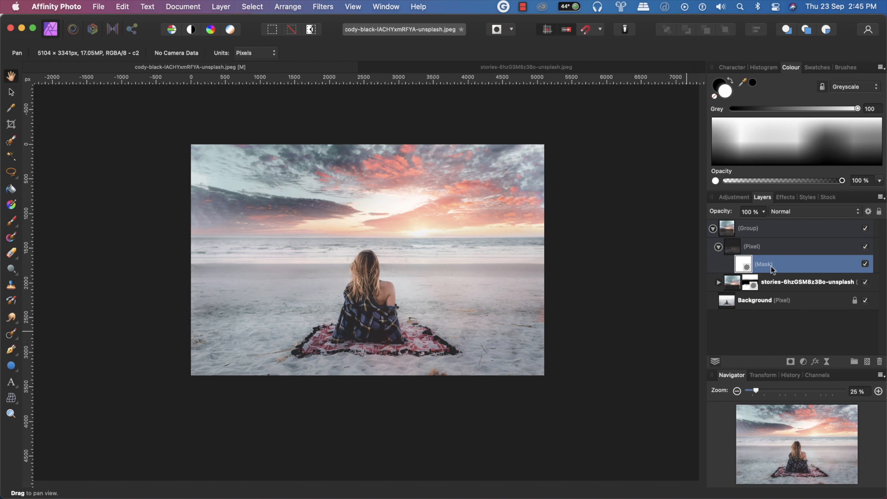
- Paint black on the mask over the woman and blanket with a soft brush 1012 px wide at 52% flow
key("b")
key("x")
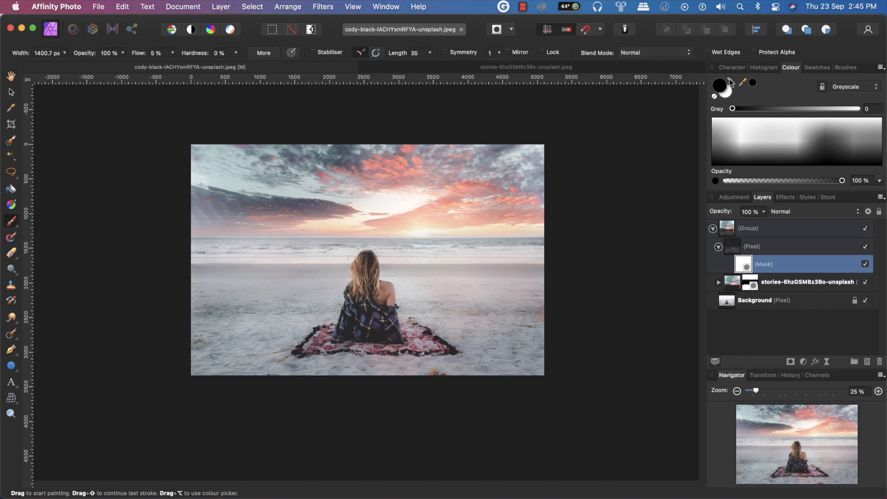
key("[")
key("[")
left_click_drag(141, 52, 165, 61)
mouse_move(361, 350)
left_mouse_down()
mouse_move(319, 351)
mouse_move(413, 358)
mouse_move(367, 315)
mouse_move(359, 332)
mouse_move(365, 355)
mouse_move(339, 364)
mouse_move(351, 356)
mouse_move(340, 353)
mouse_move(371, 341)
left_mouse_up()
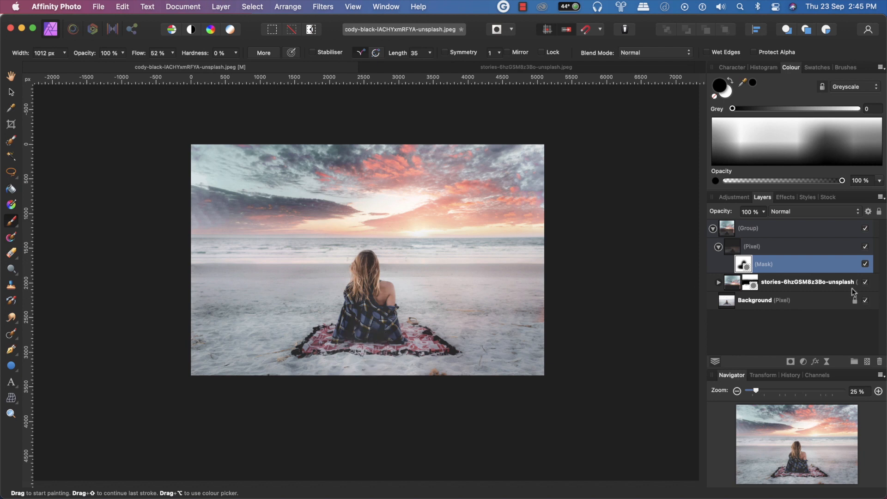
- Add a Brightness/Contrast adjustment directly above the Background layer with brightness 13% and contrast 37%
left_click(780, 305)
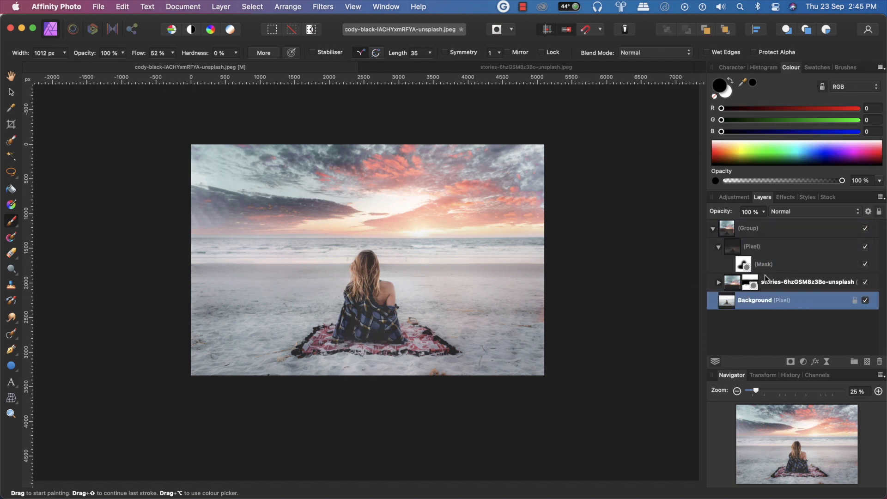
double_click(749, 304)
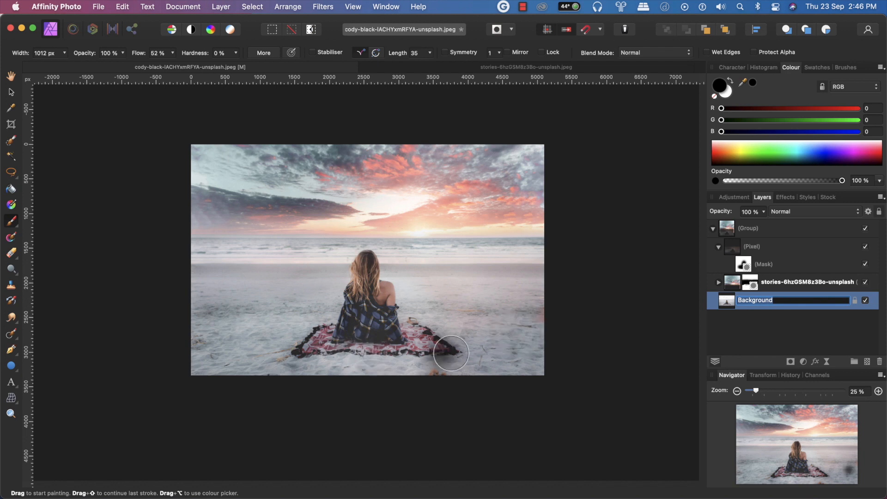
left_click(730, 316)
left_click(748, 302)
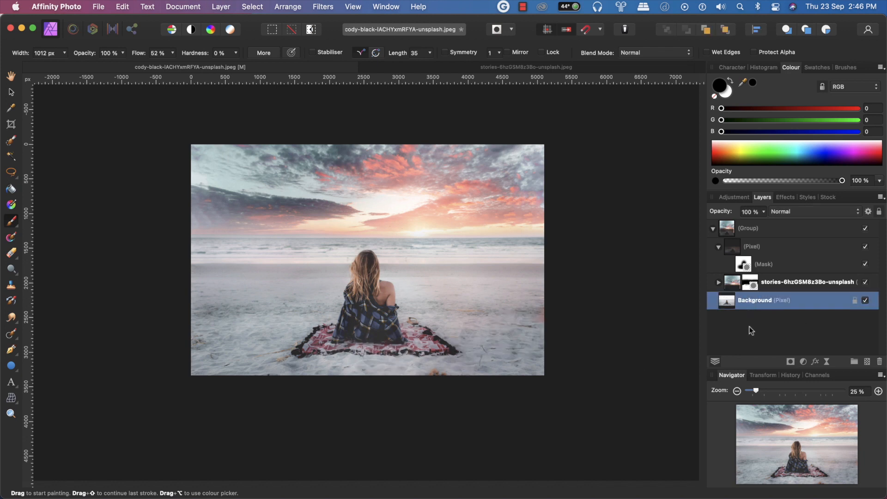
left_click(736, 198)
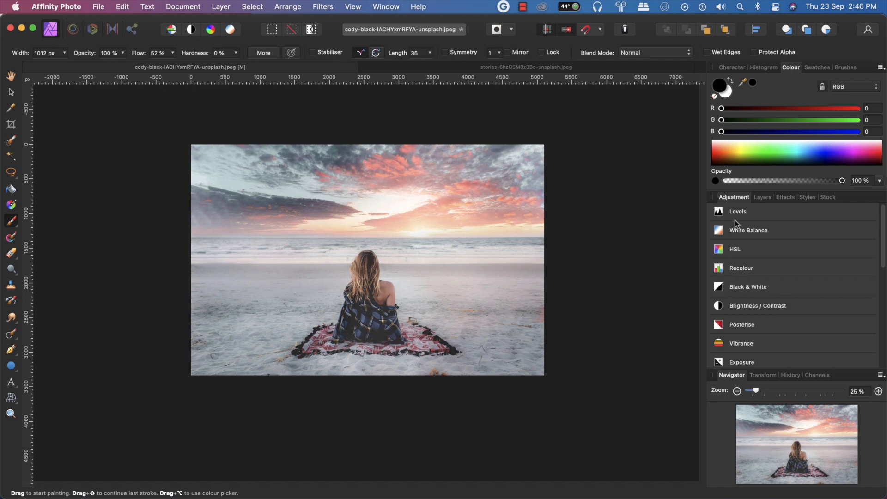
left_click(752, 307)
left_click(744, 342)
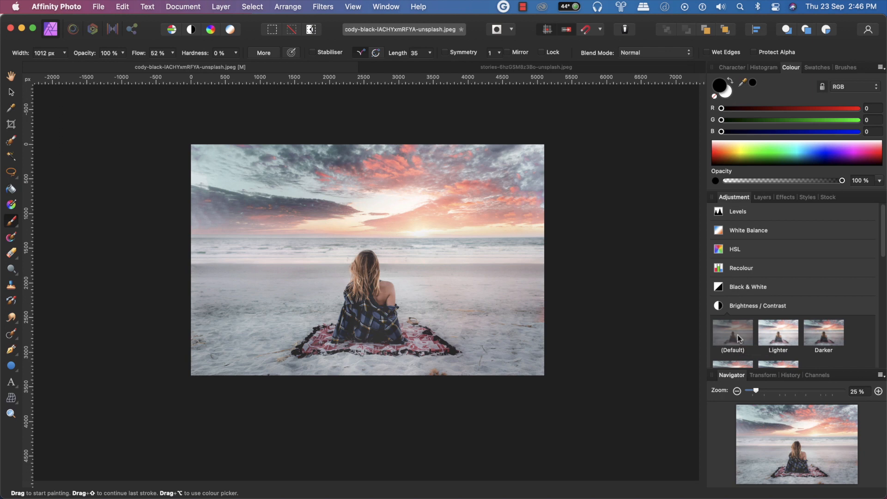
mouse_move(569, 411)
left_mouse_down()
mouse_move(580, 410)
mouse_move(565, 411)
mouse_move(602, 438)
mouse_move(561, 411)
mouse_move(579, 414)
left_mouse_up()
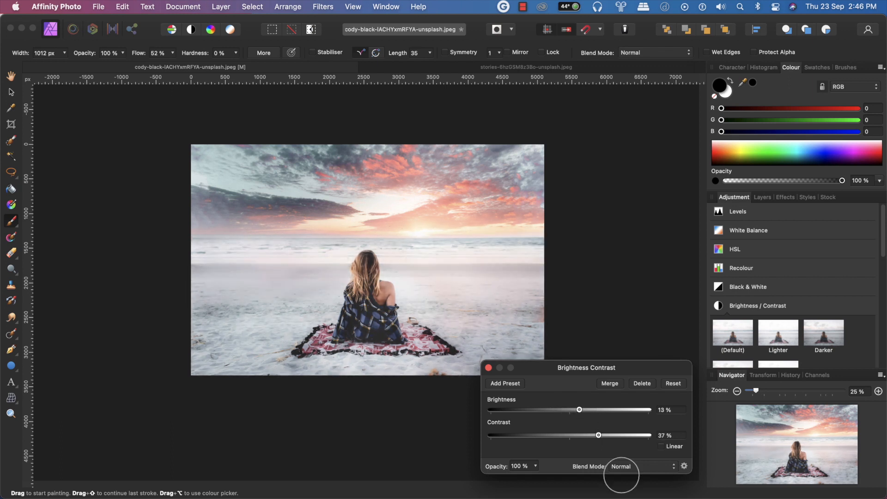
left_click(489, 368)
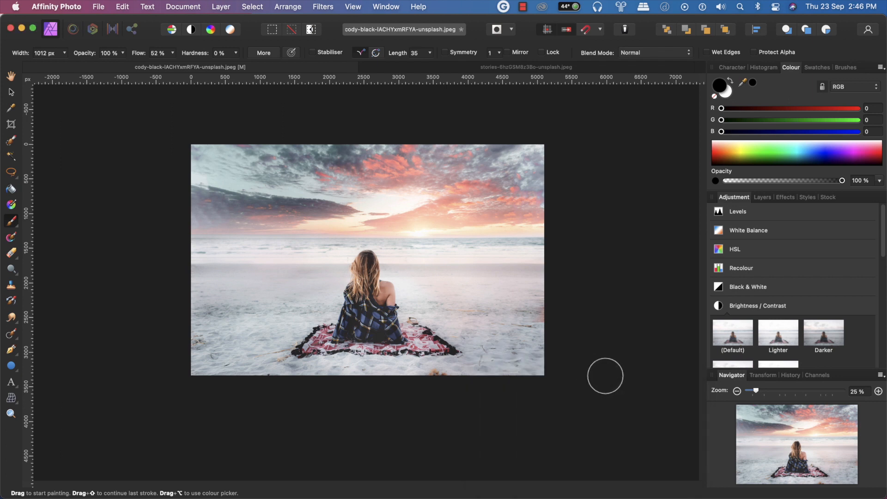
- Add an HSL adjustment with a saturation shift of about 24%
left_click(739, 251)
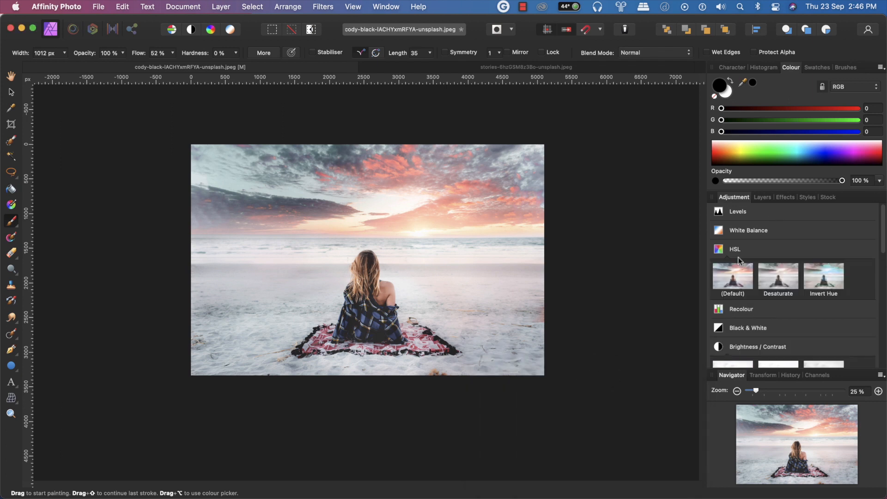
left_click(736, 282)
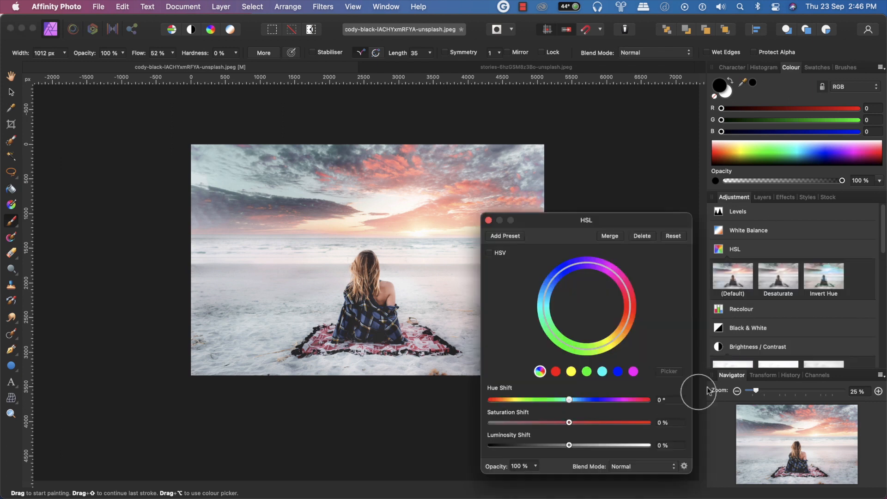
left_click(588, 423)
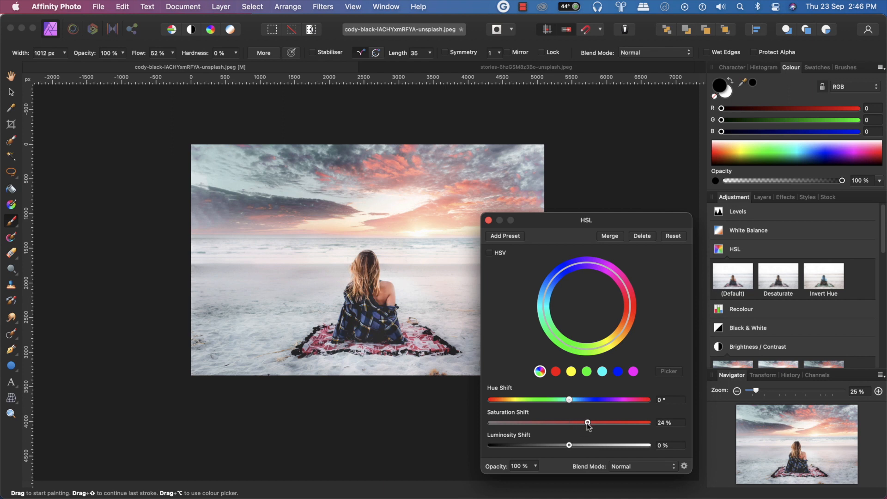
left_click_drag(586, 424, 588, 426)
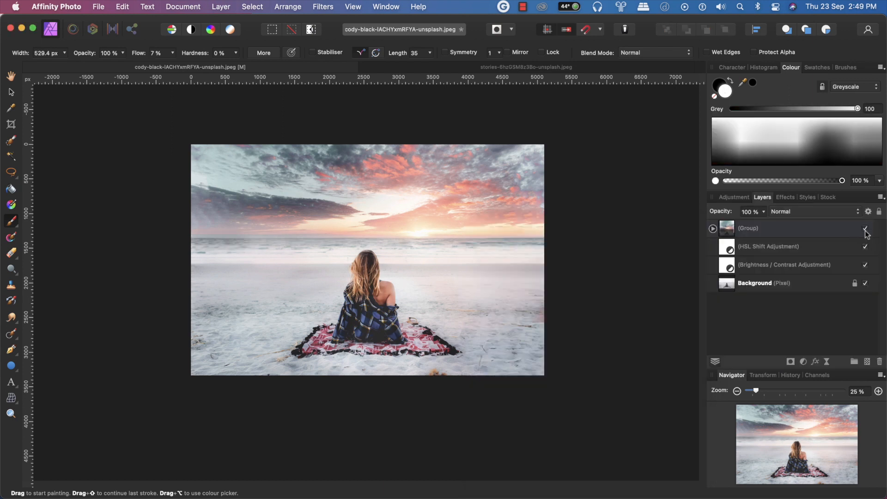
- Hide and show the sky group to compare the beach photo with and without the sunset sky
left_click(865, 229)
left_click(866, 229)
left_click(866, 230)
left_click(866, 230)
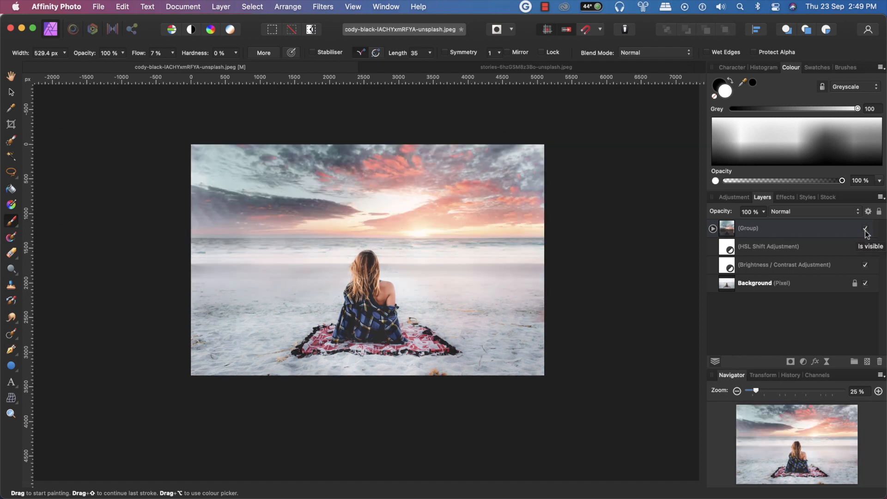